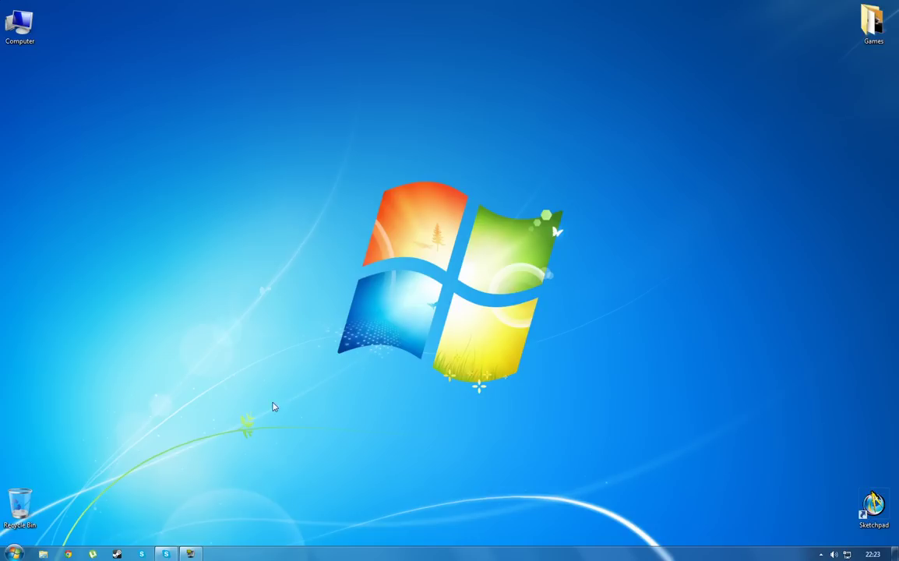
Search 'msconfig' from the Start menu and launch System Configuration from the results
click(17, 553)
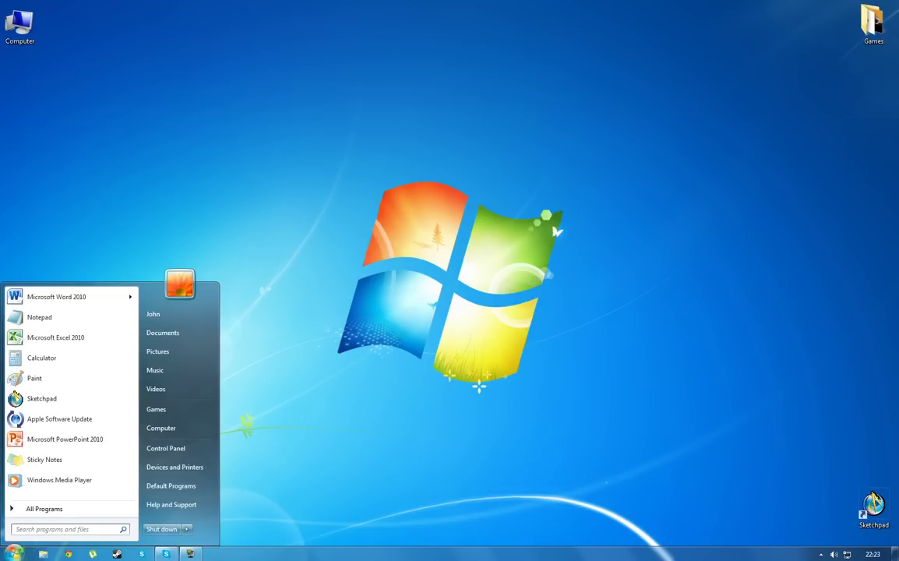
click(66, 529)
text(msc)
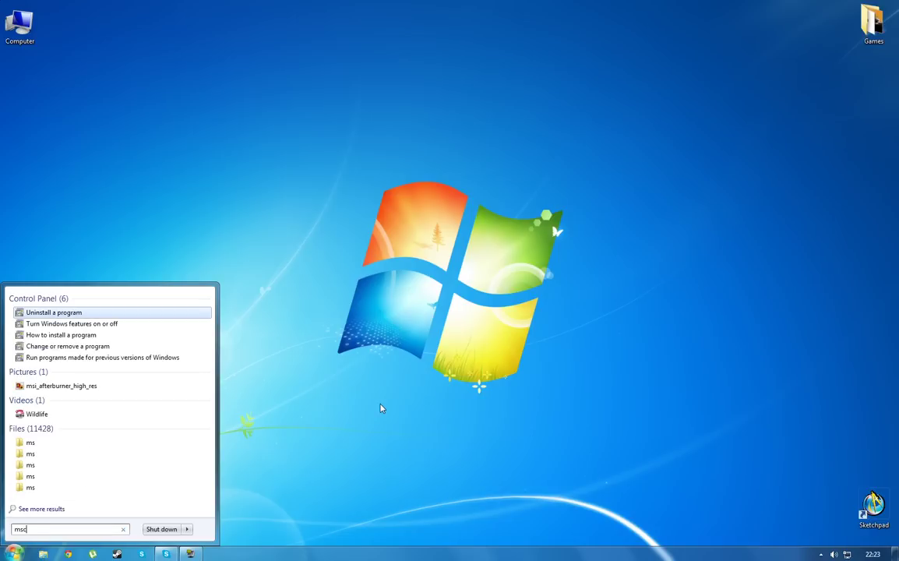
text(onfig)
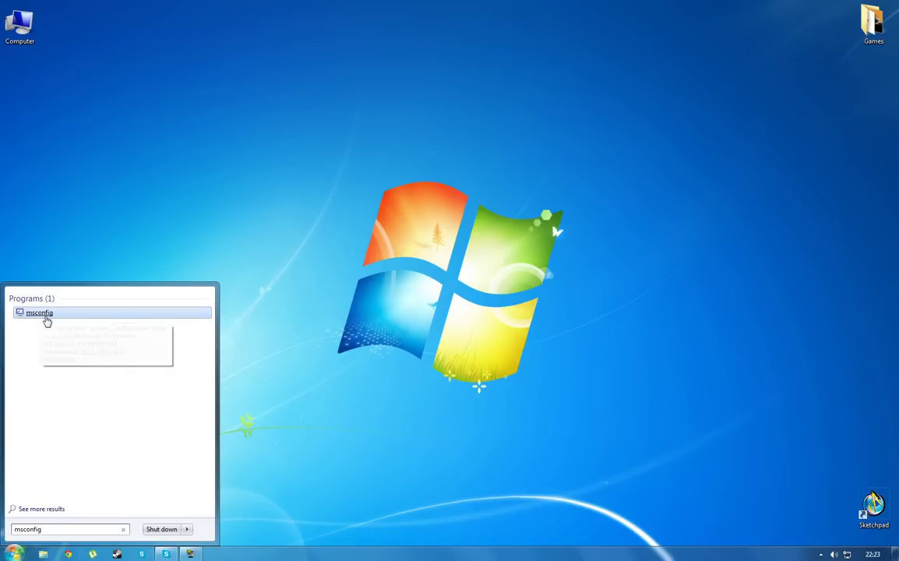
click(43, 313)
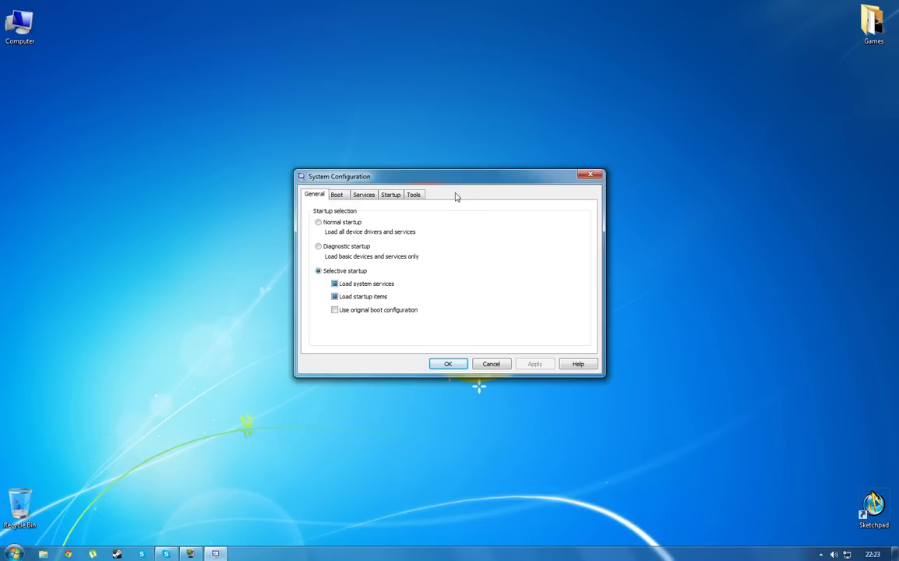
Drag the System Configuration window a little up and to the left
drag(466, 185, 434, 164)
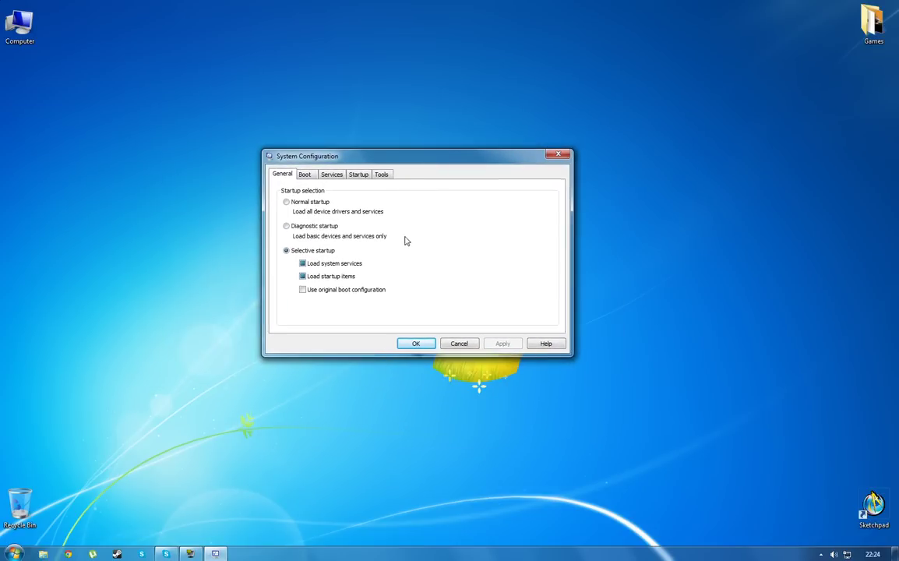
Switch to the Boot tab showing Windows 7 (C:\Windows) as the default OS
click(304, 176)
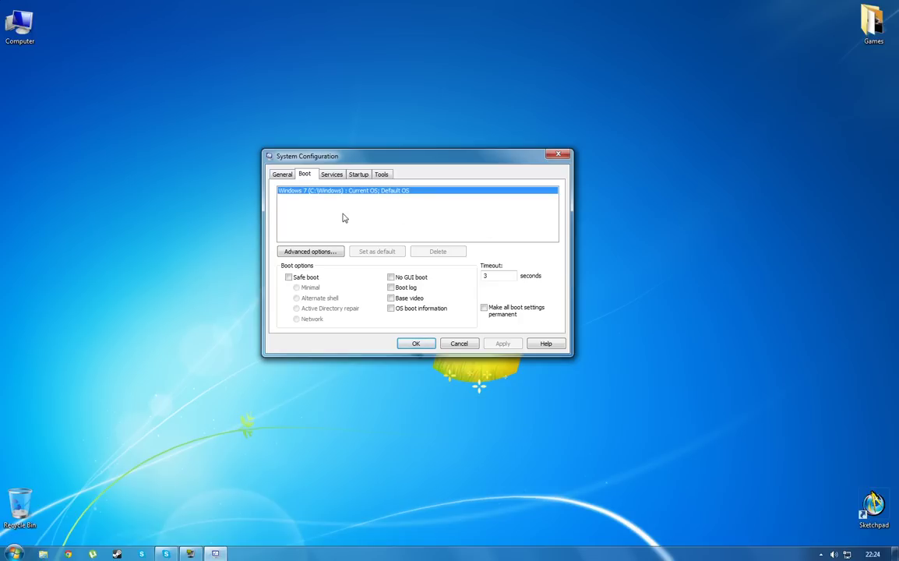
Set the Number of processors to 8 in Advanced boot options and confirm
click(298, 253)
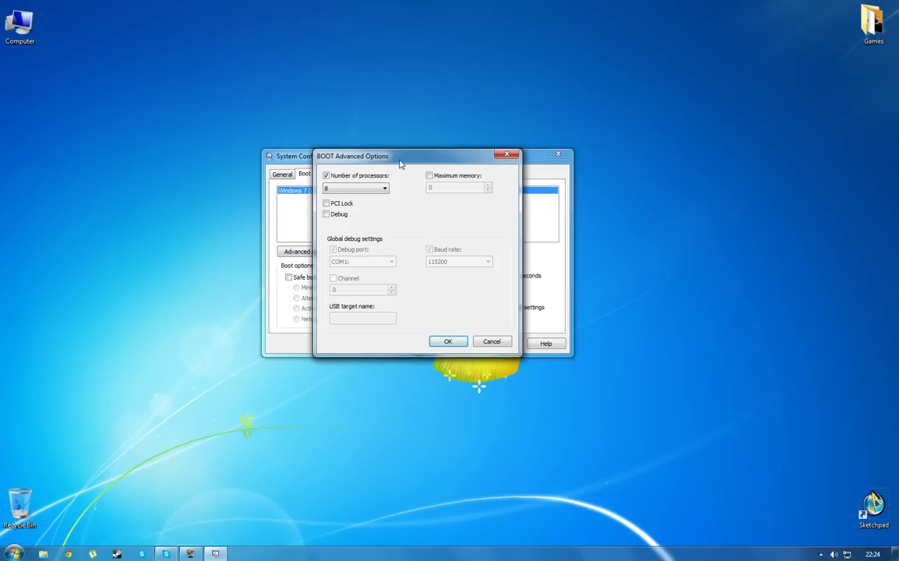
drag(404, 160, 428, 215)
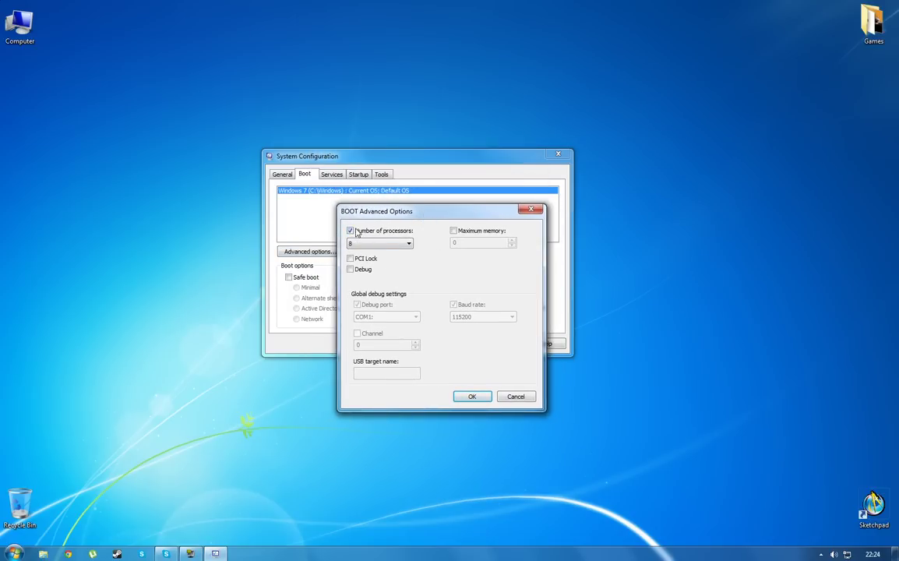
click(402, 245)
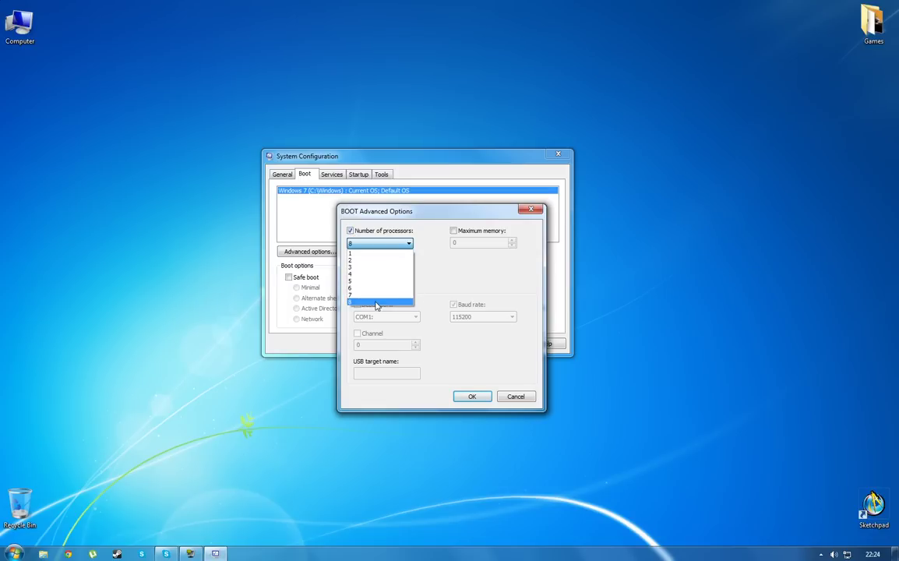
click(374, 304)
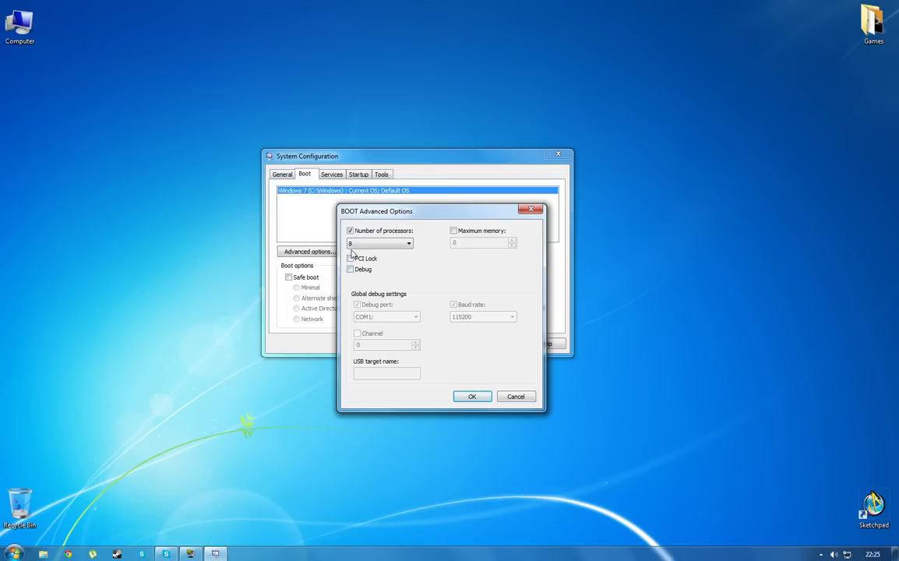
click(472, 397)
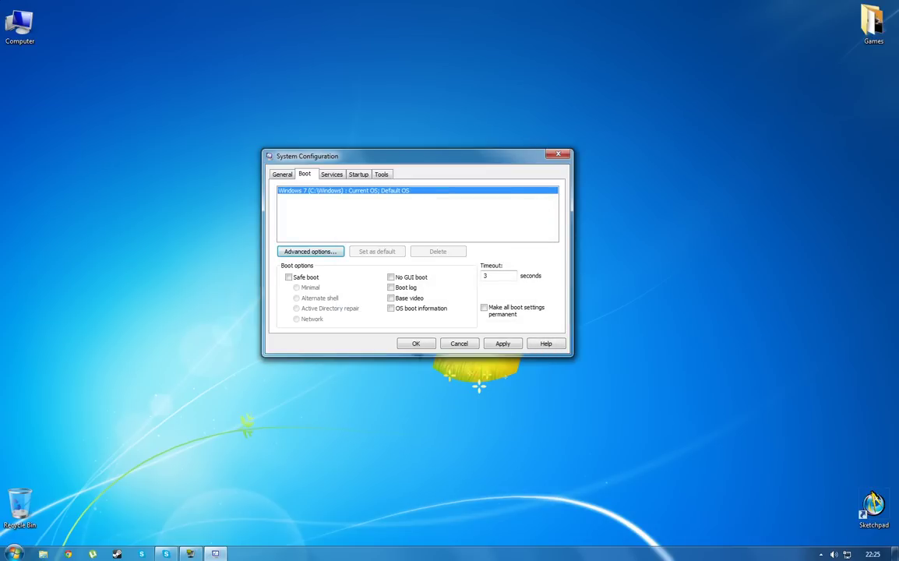
key(alt+t)
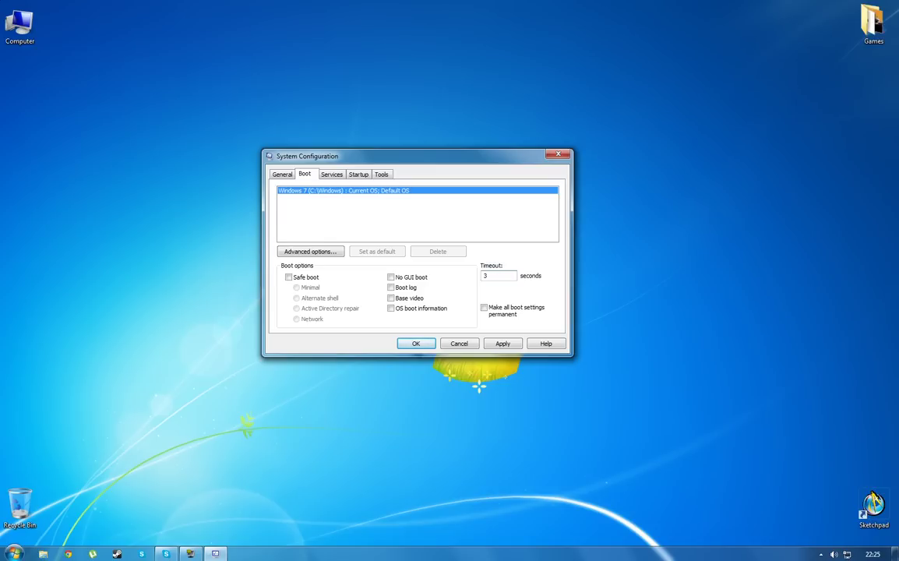
text(3)
key(shift+Home)
Sort the Services list by name, leaving ActiveX Installer (AxInstSV) unchanged
click(331, 174)
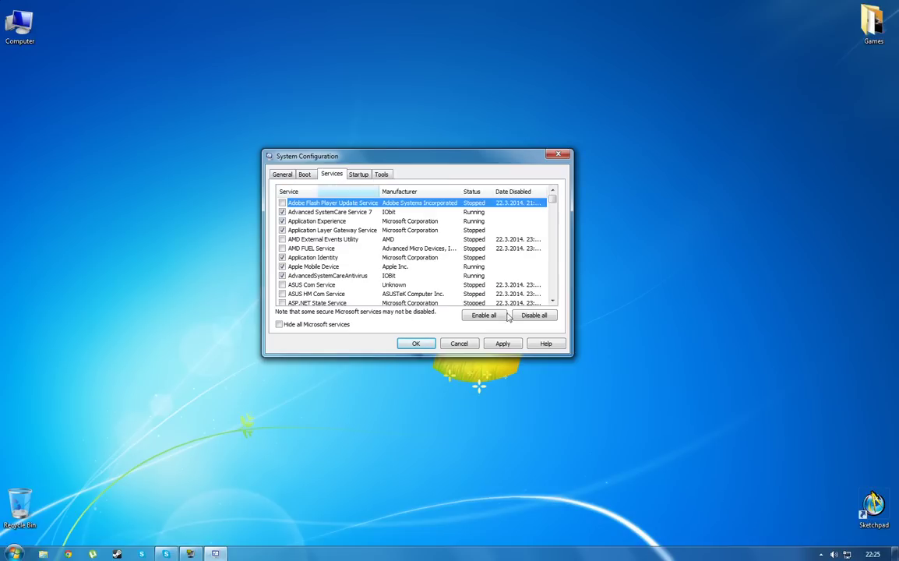
click(320, 192)
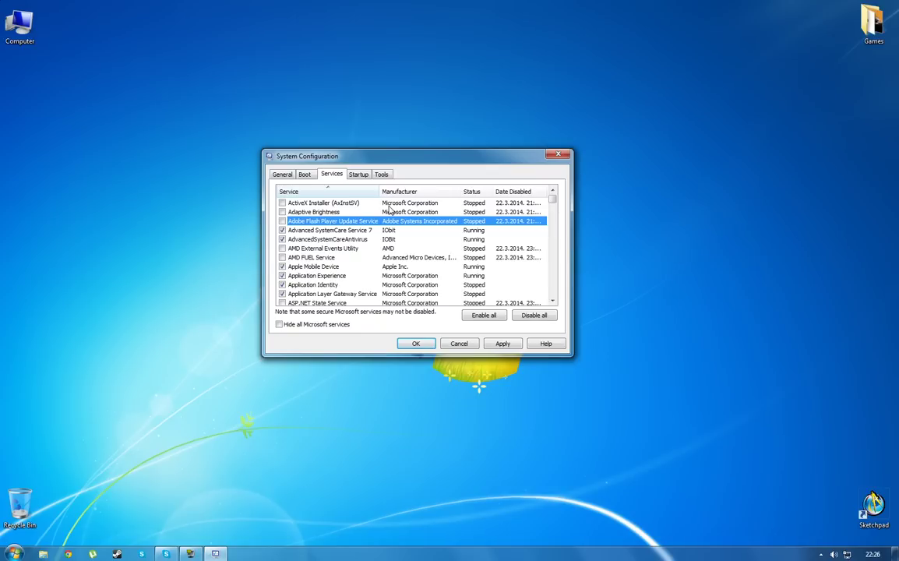
click(283, 203)
click(283, 203)
Scroll through the sorted services to review which third-party ones are unchecked
scroll(425, 250, down, 12)
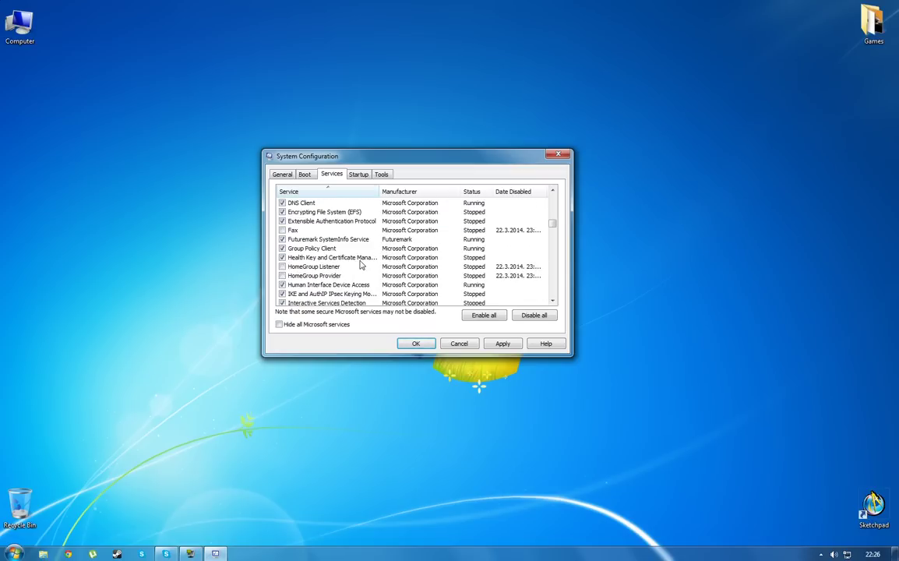
scroll(389, 253, down, 1)
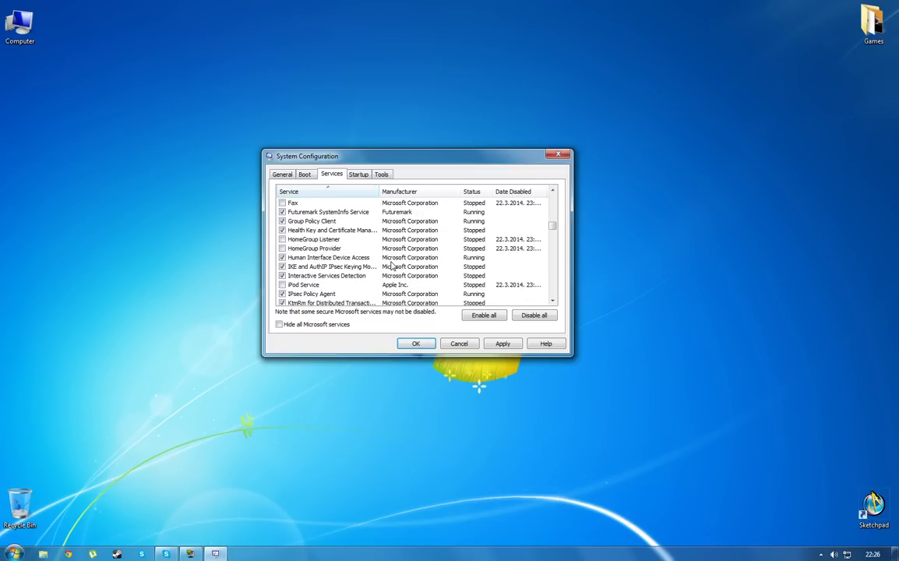
scroll(392, 266, down, 2)
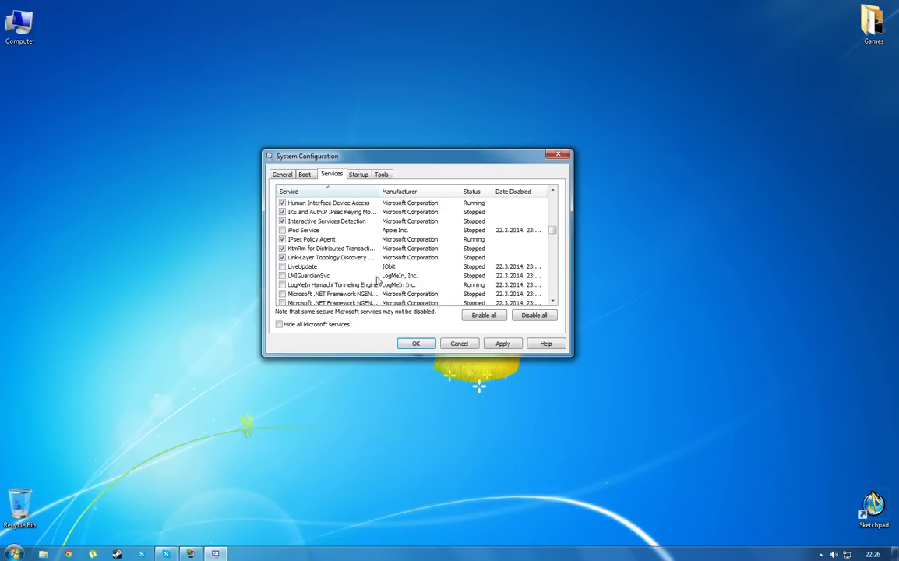
scroll(378, 279, down, 3)
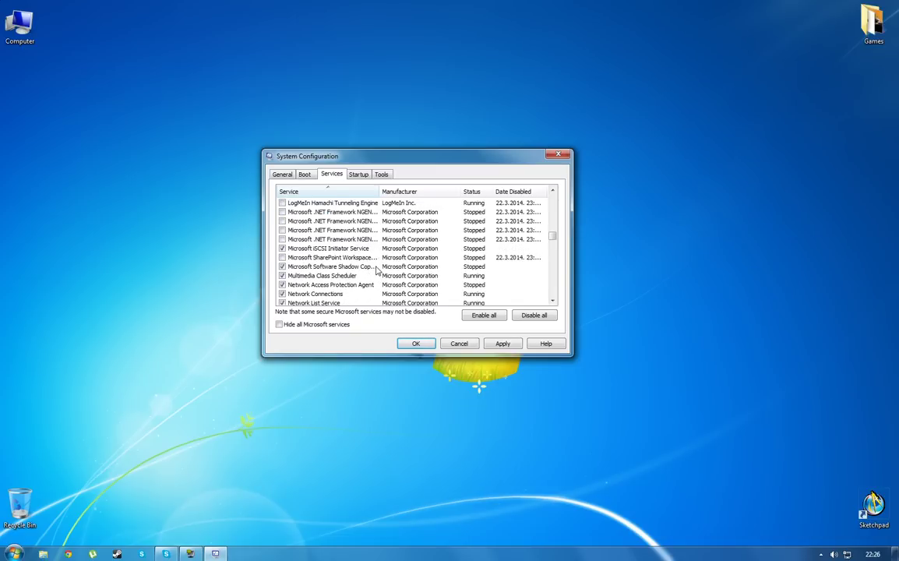
scroll(405, 284, down, 1)
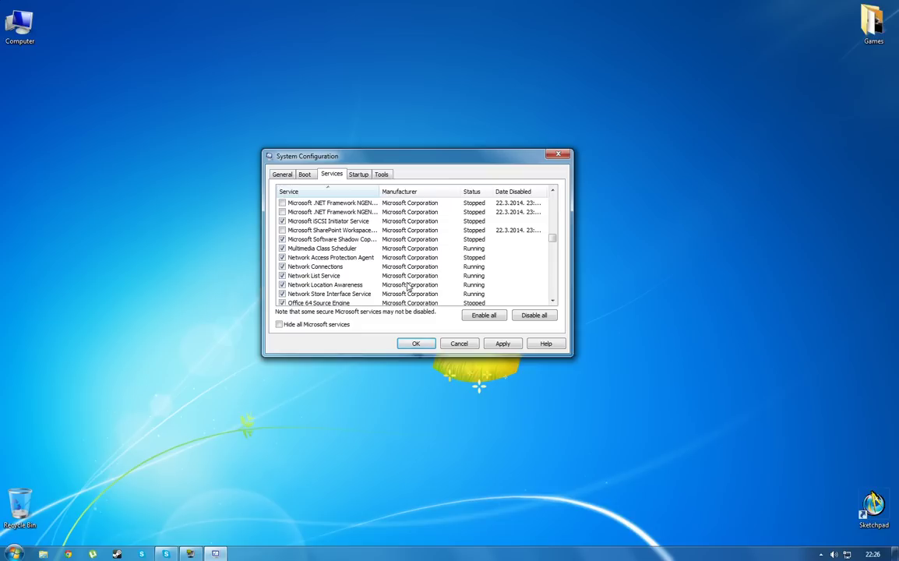
scroll(407, 286, down, 10)
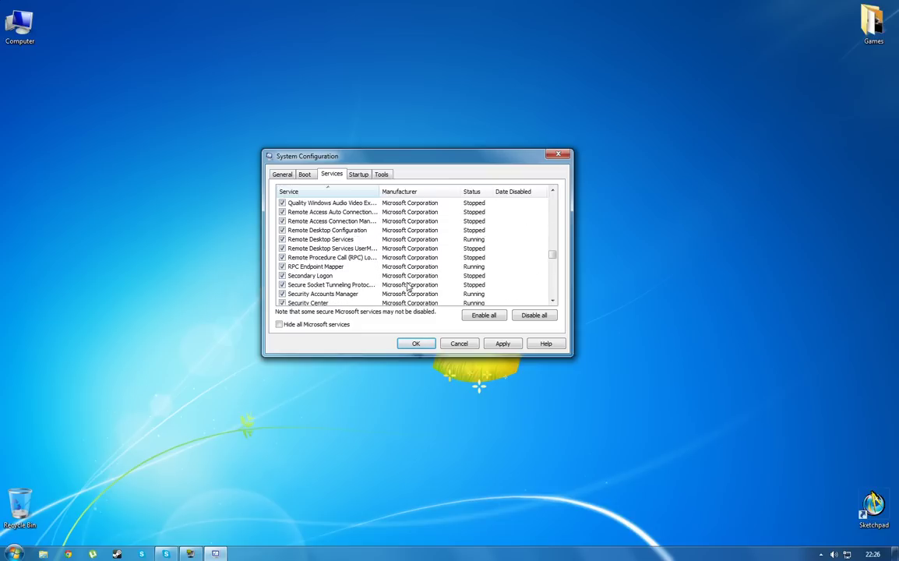
scroll(407, 287, down, 12)
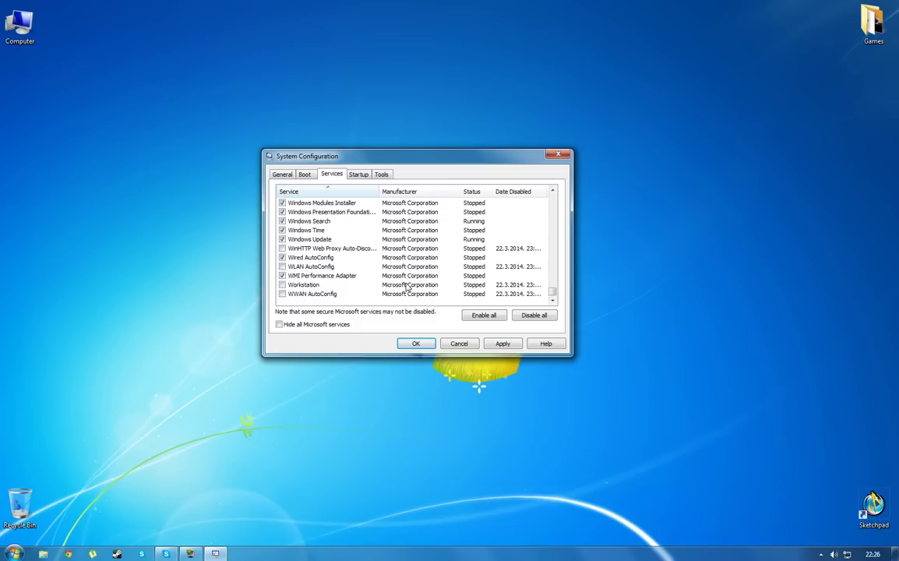
scroll(407, 287, up, 20)
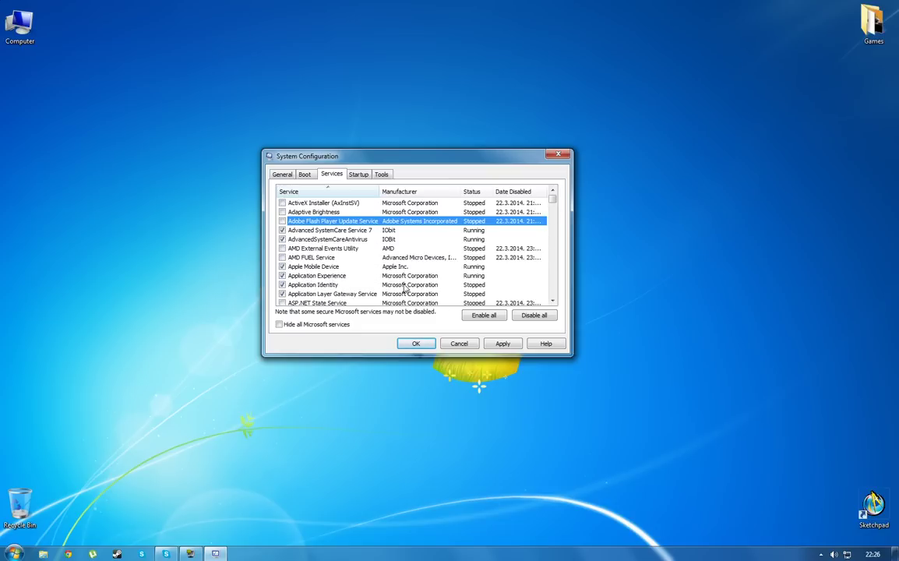
click(355, 203)
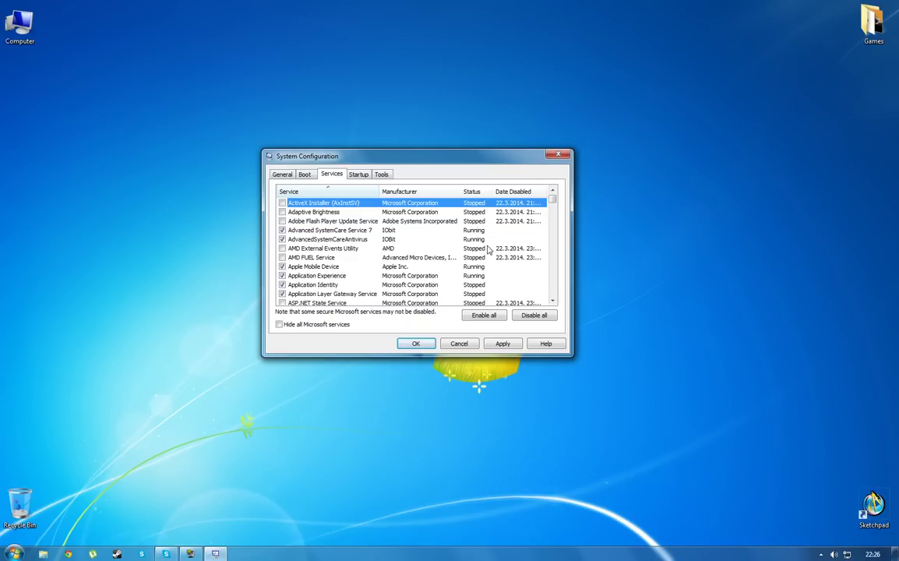
click(327, 212)
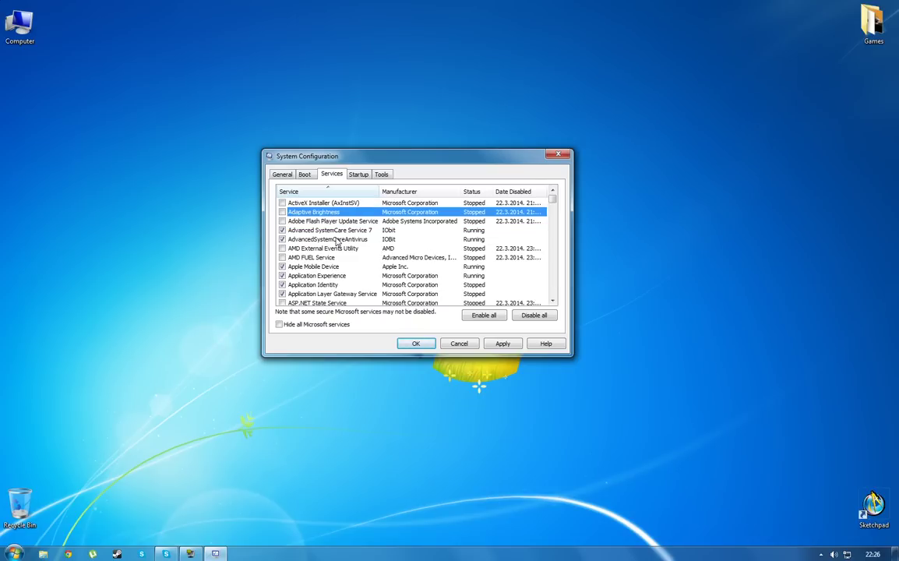
click(374, 239)
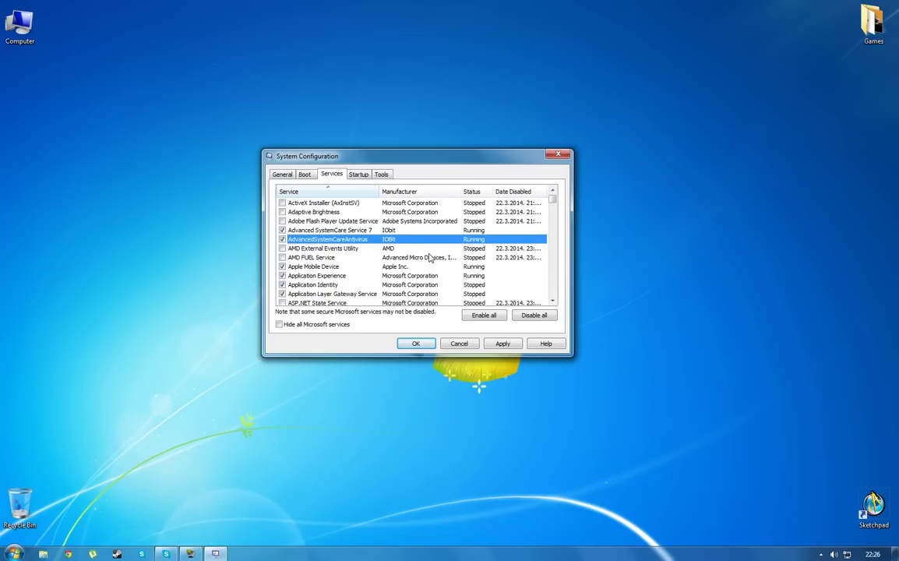
scroll(403, 255, down, 7)
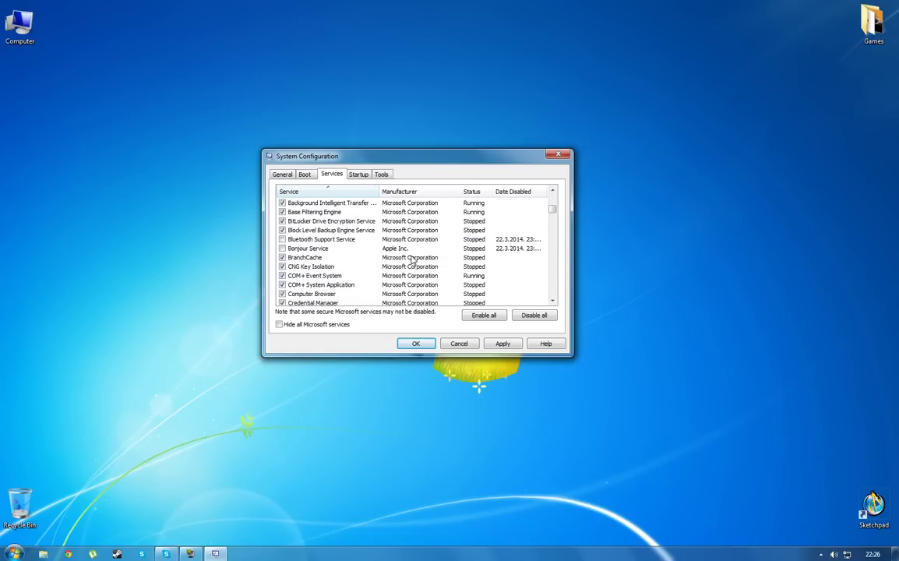
scroll(377, 257, up, 2)
click(304, 240)
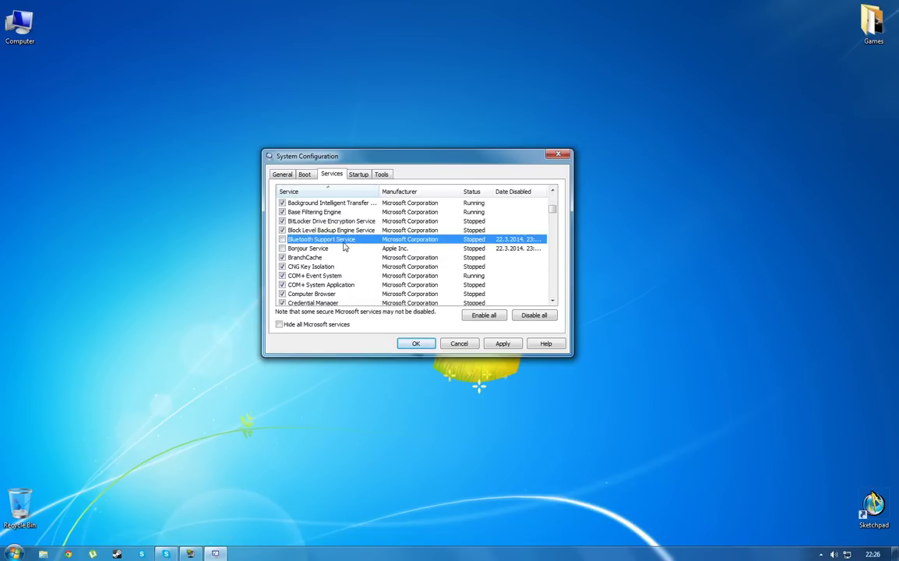
scroll(368, 240, up, 5)
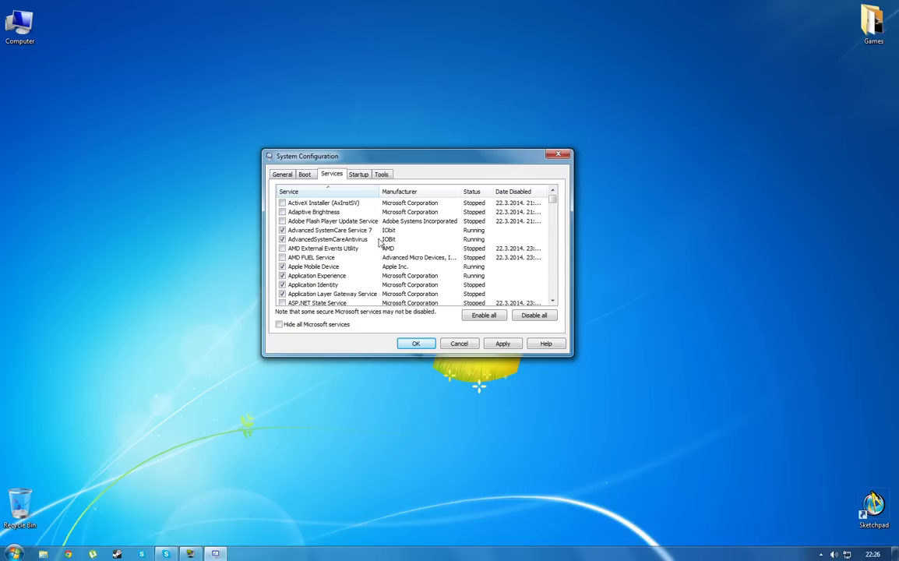
click(343, 203)
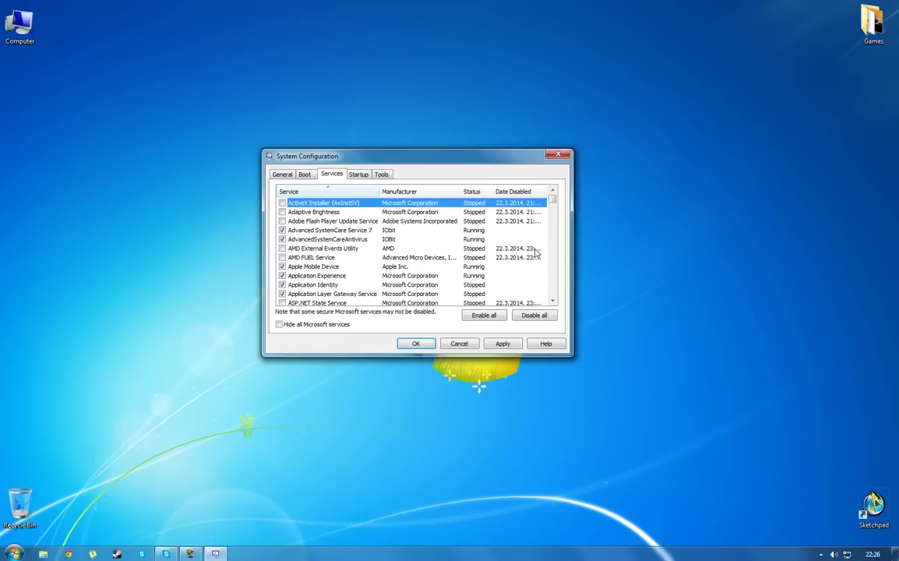
Sort the Startup items by name, widen the Startup Item column, and review the list
click(359, 173)
click(294, 191)
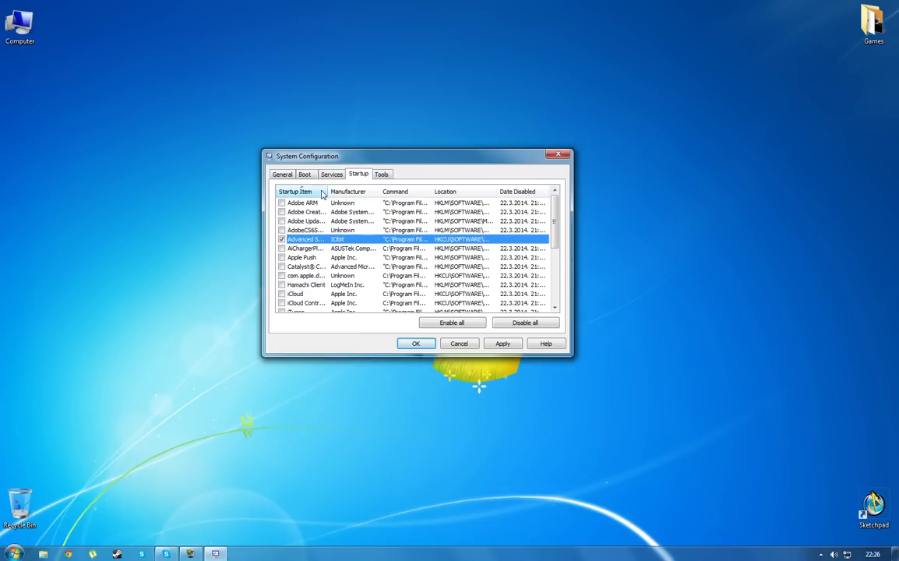
drag(328, 190, 411, 193)
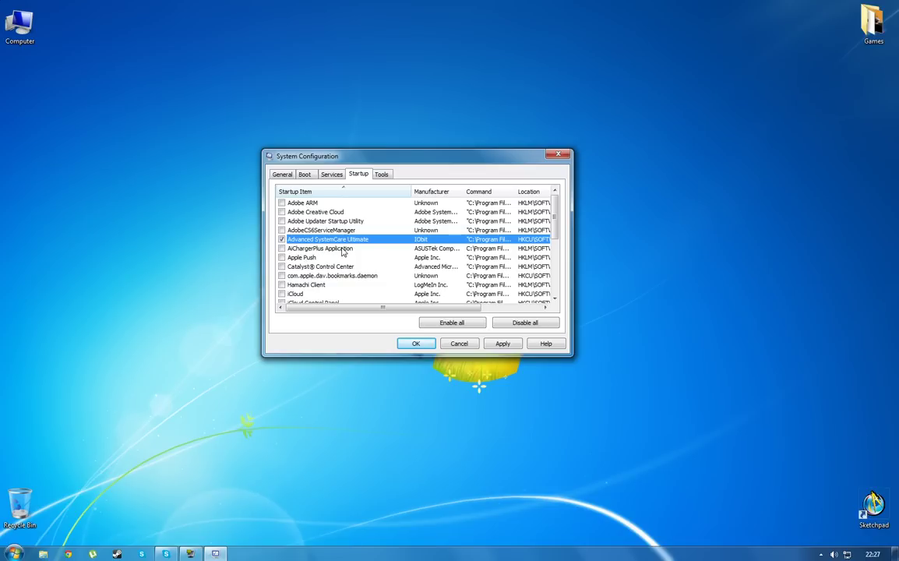
scroll(345, 252, down, 4)
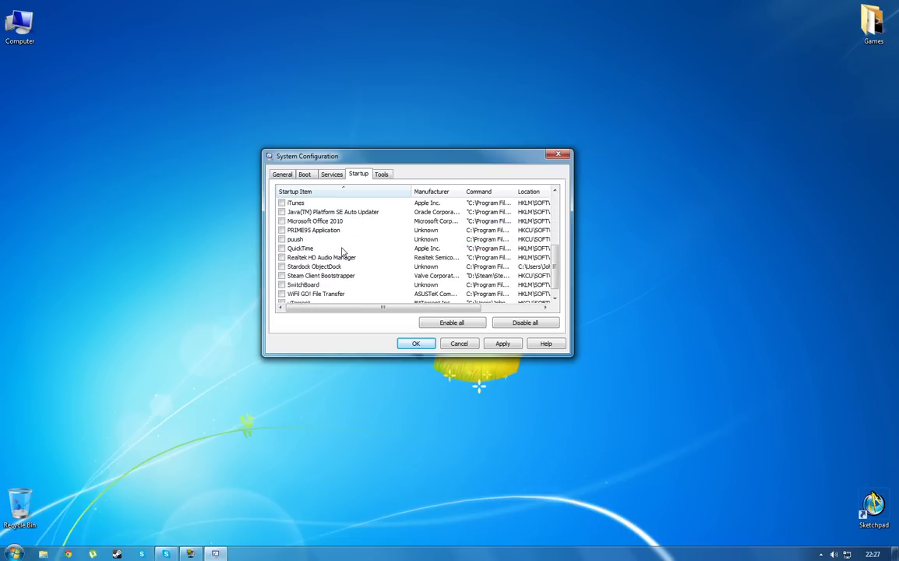
scroll(343, 252, up, 4)
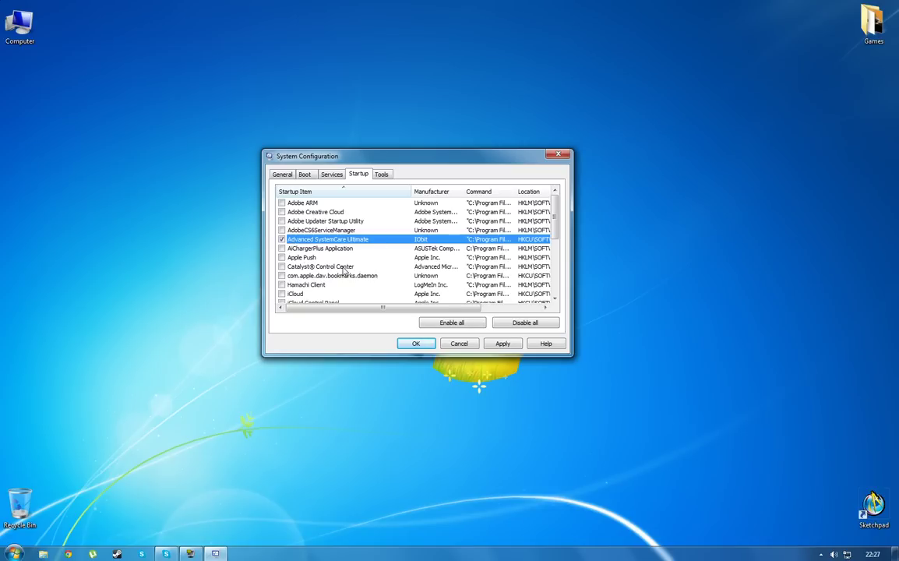
scroll(344, 270, down, 5)
scroll(344, 271, up, 5)
Recheck the Services, Startup and Tools tabs to confirm the unchecked selections
click(331, 173)
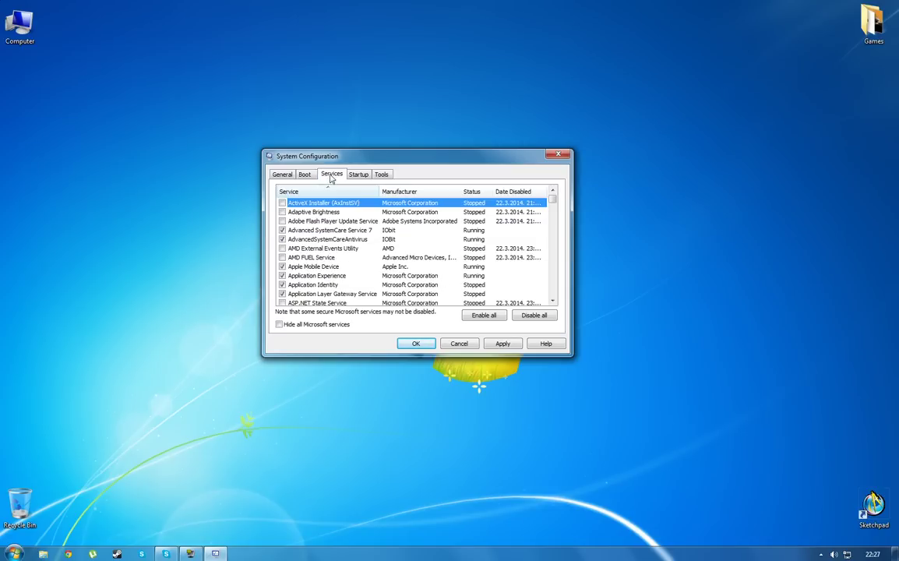
click(359, 175)
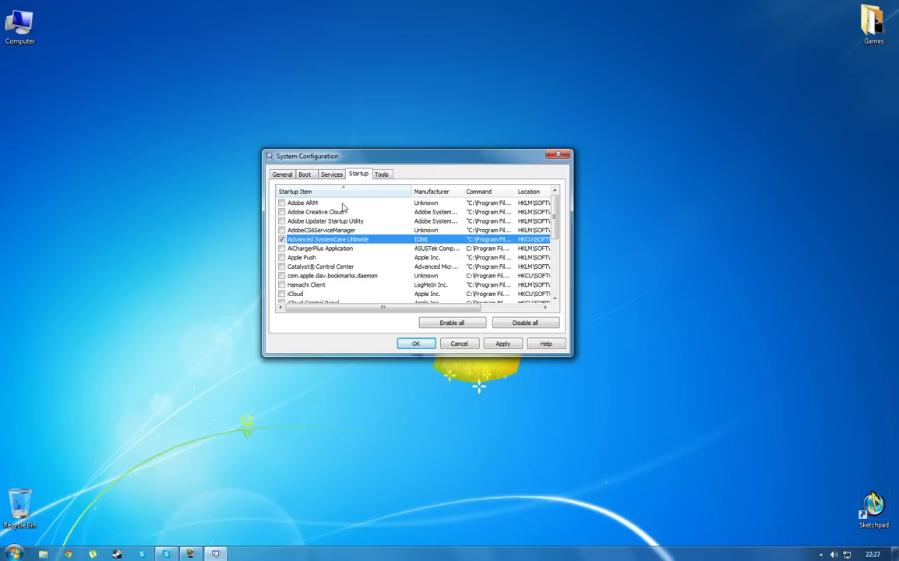
scroll(387, 233, down, 2)
scroll(387, 237, down, 3)
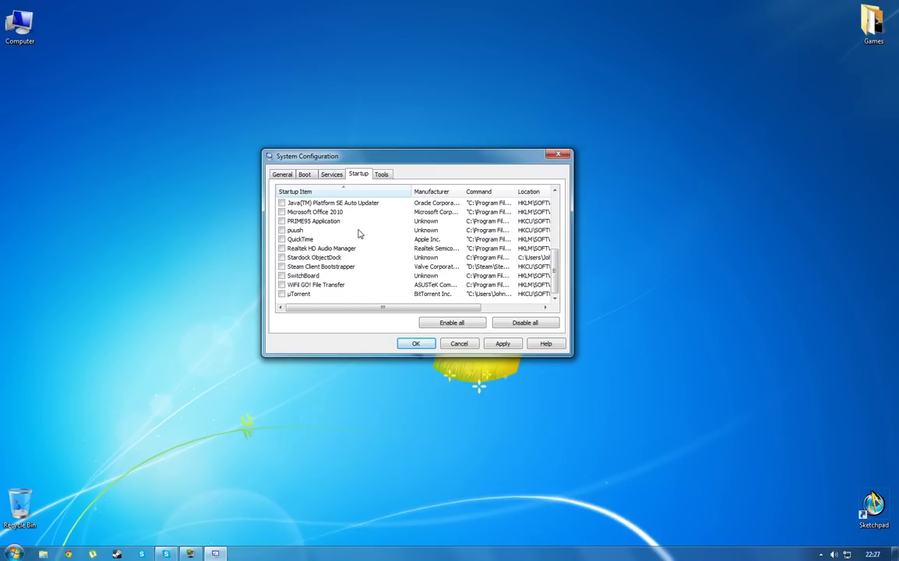
scroll(360, 231, up, 5)
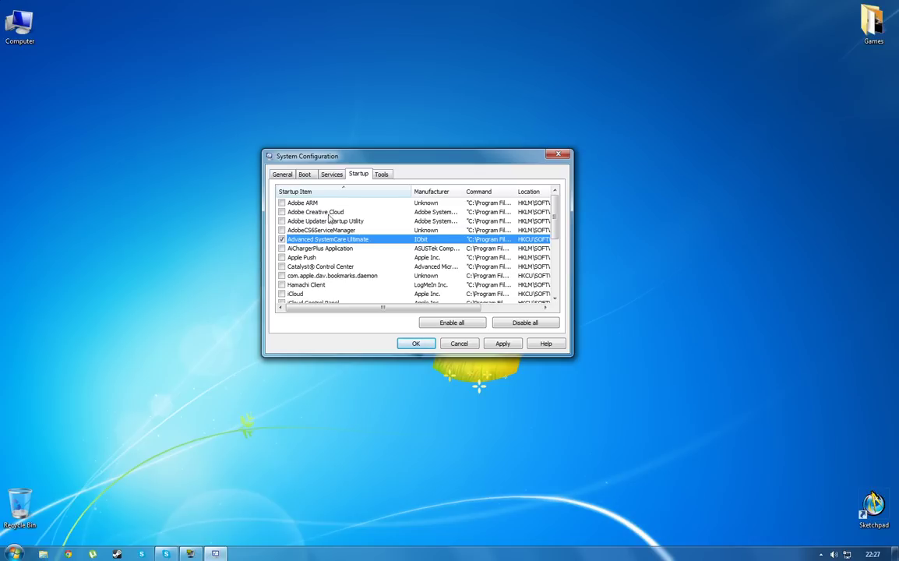
click(381, 174)
click(331, 175)
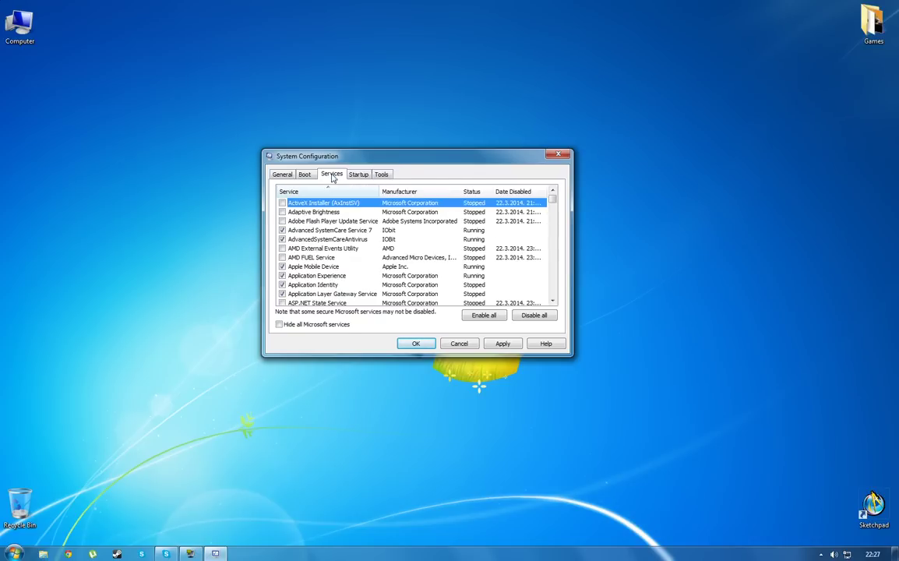
click(358, 174)
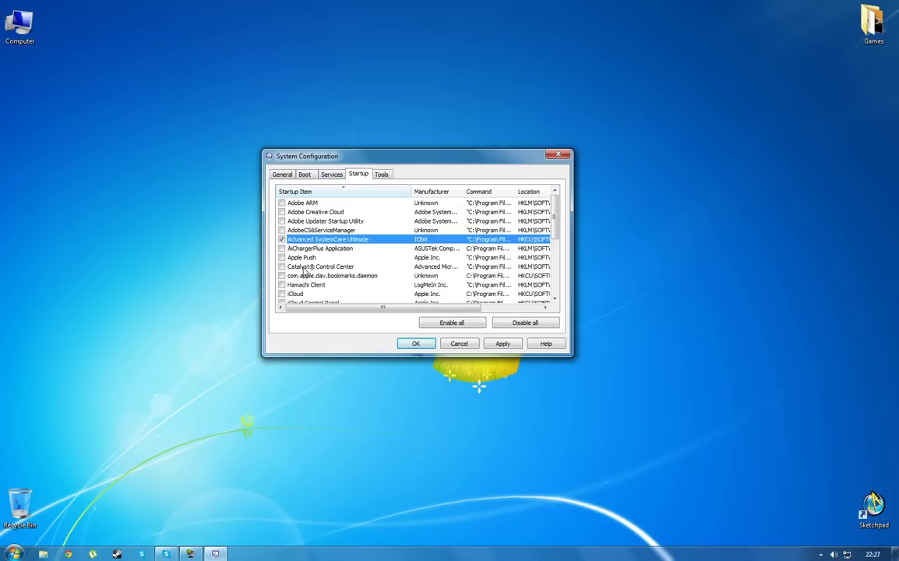
click(331, 174)
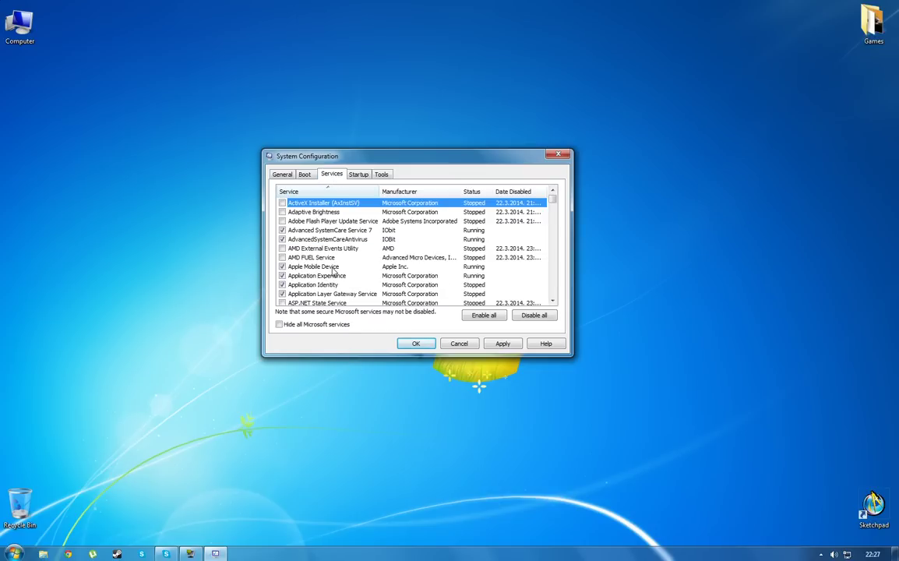
Apply the selective-startup configuration from the General tab and close System Configuration
click(283, 174)
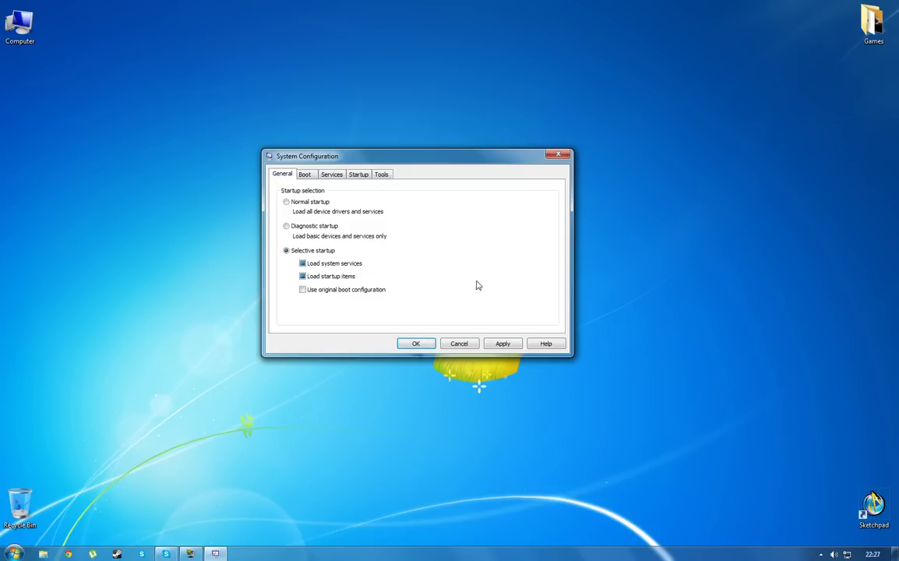
click(502, 343)
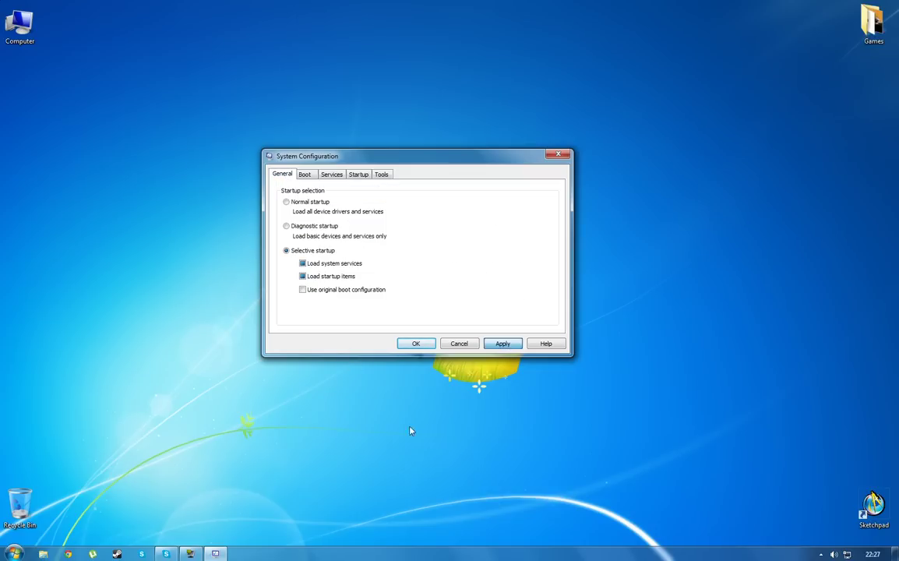
click(416, 344)
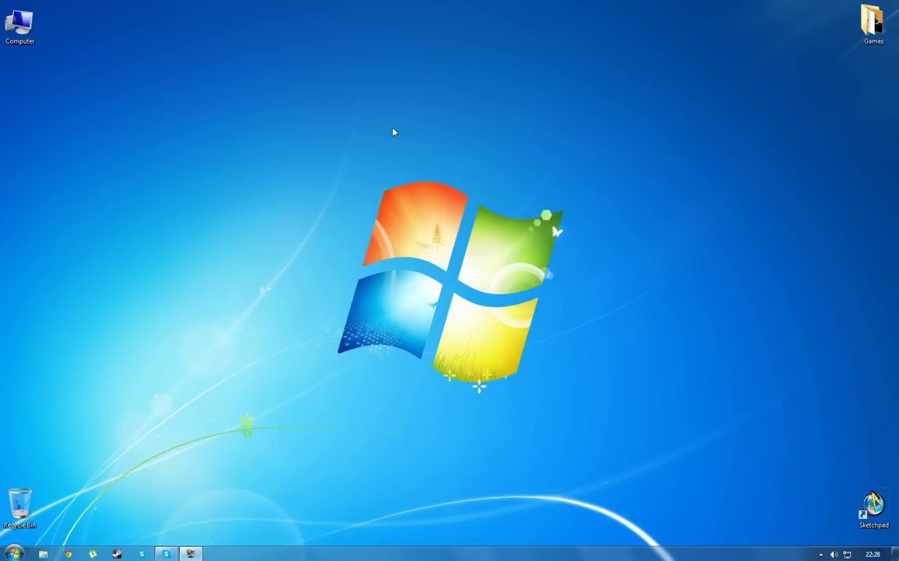
right_click(243, 95)
click(285, 146)
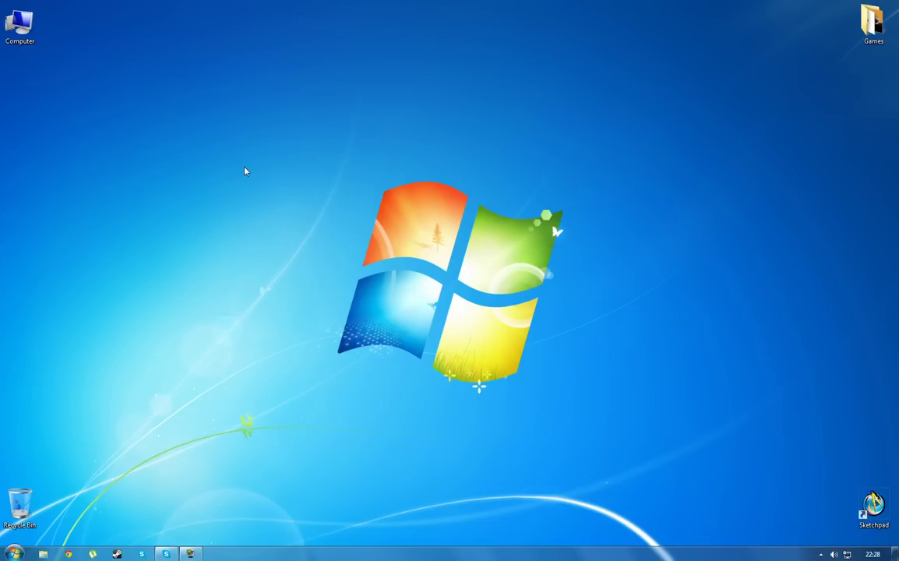